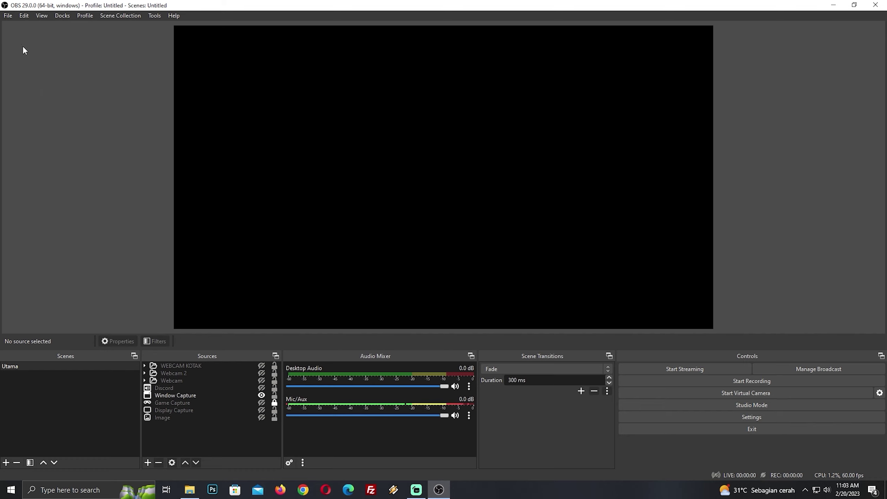
# Check the global Desktop Audio and Mic/Auxiliary Audio device options in the OBS audio settings, and close the settings without changes
pyautogui.click(8, 17)
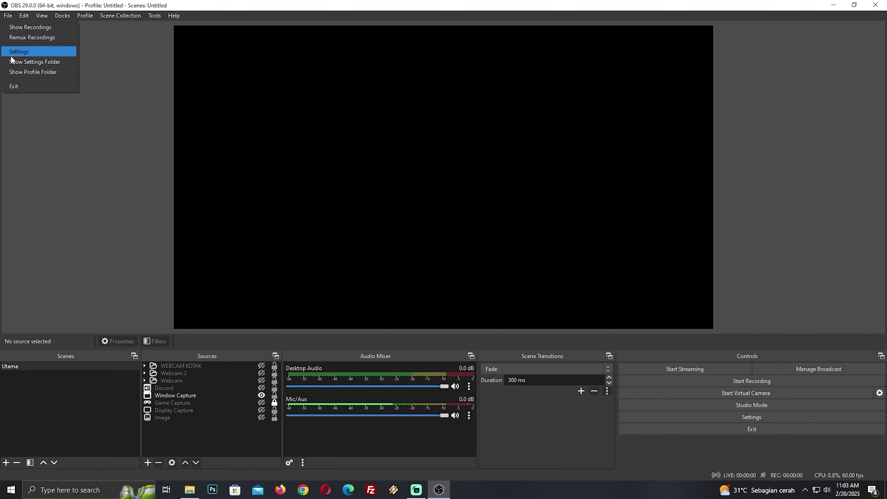
pyautogui.click(22, 52)
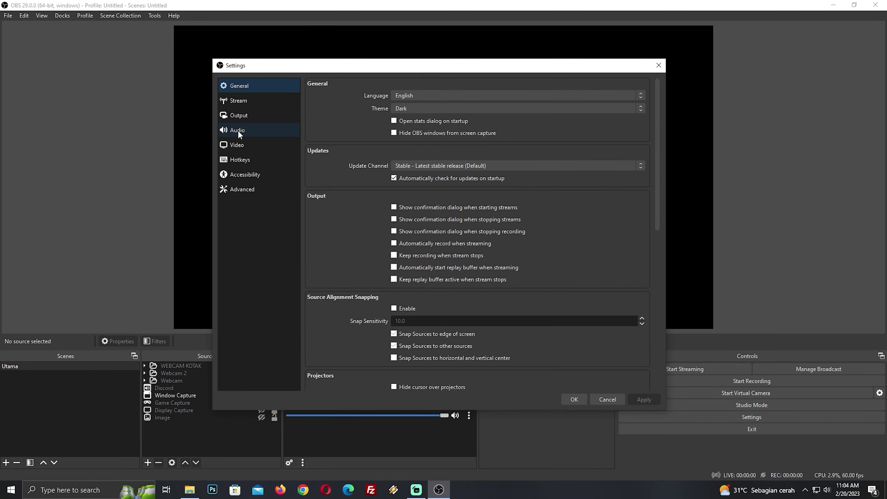
pyautogui.click(239, 132)
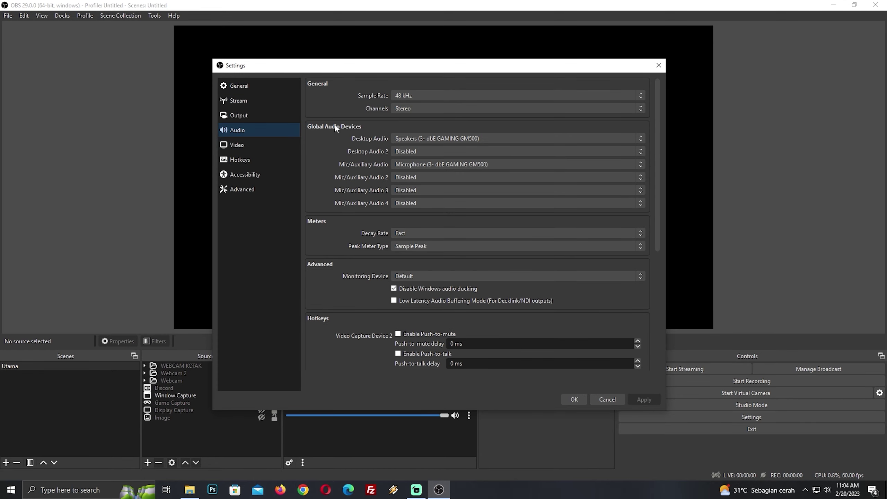
pyautogui.click(427, 138)
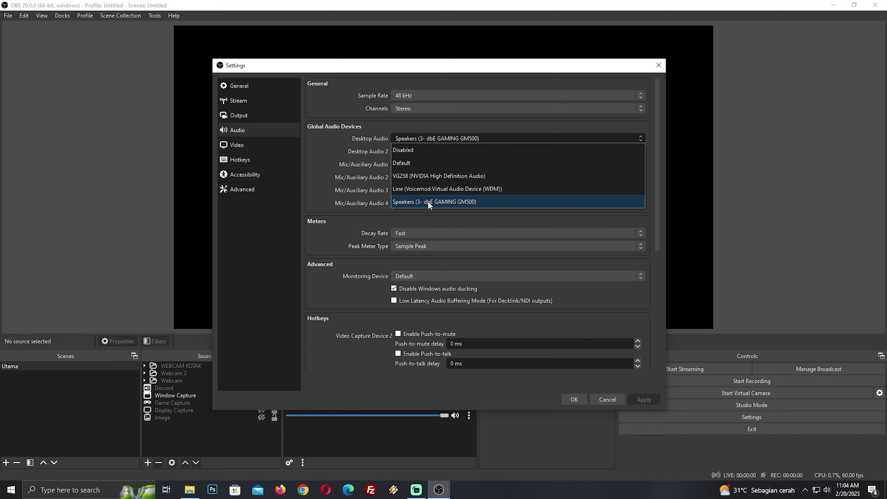
pyautogui.click(357, 156)
pyautogui.click(434, 167)
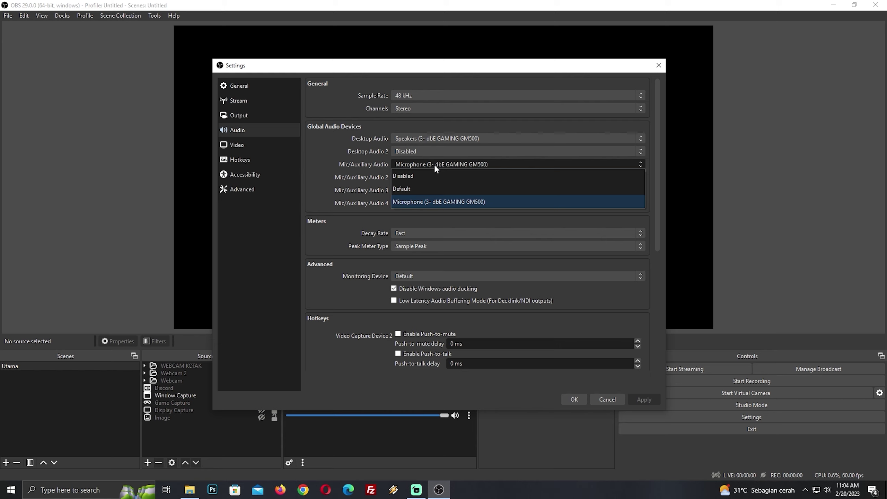
pyautogui.click(332, 163)
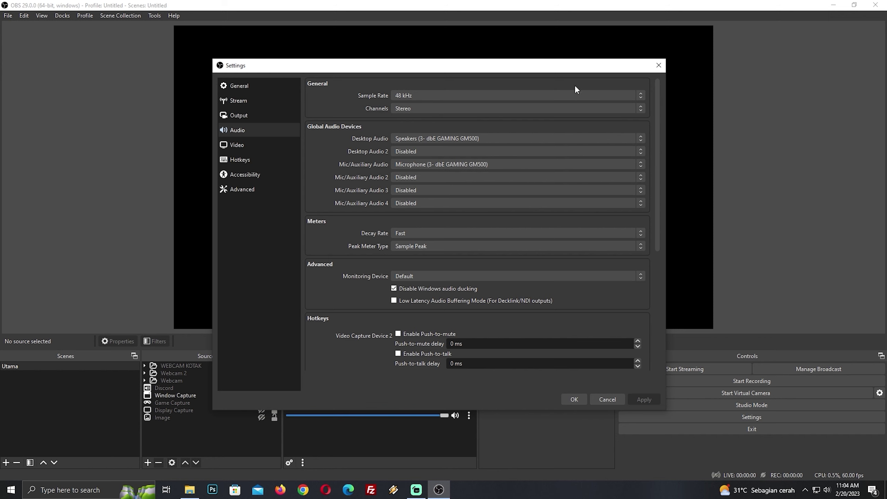
pyautogui.click(658, 66)
# Minimize OBS and check which playback device is selected in the Windows volume control
pyautogui.click(833, 5)
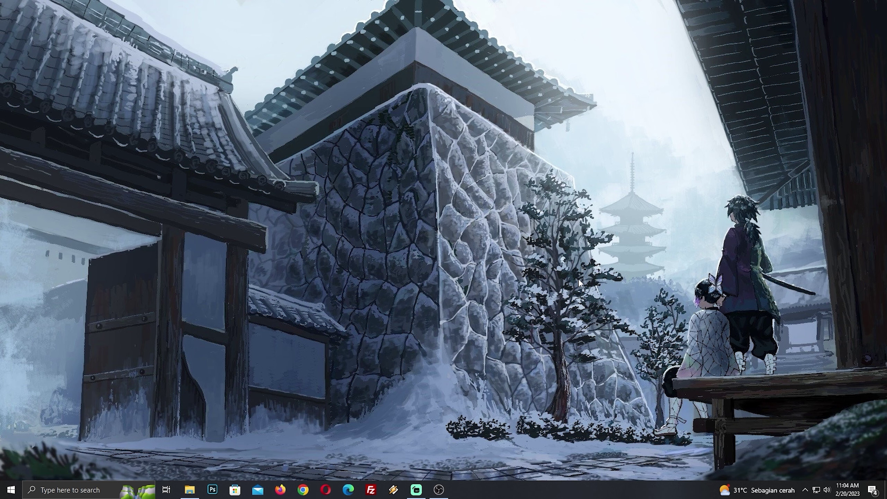
pyautogui.click(829, 494)
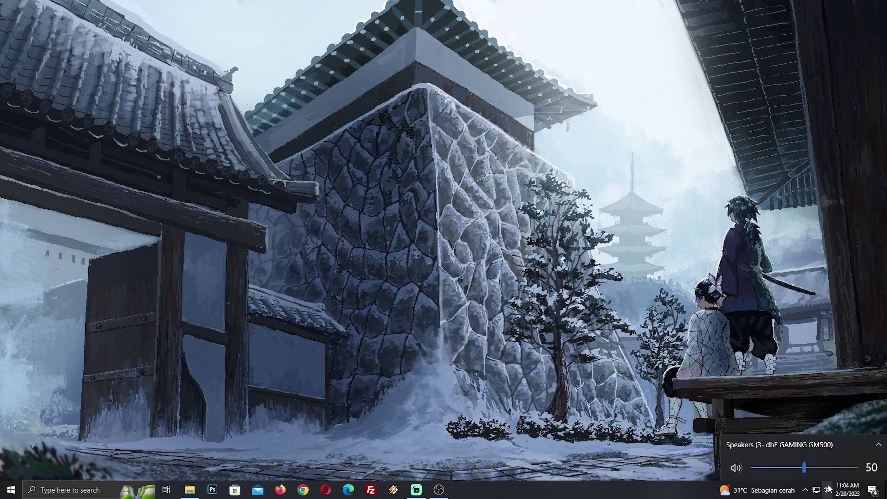
pyautogui.click(807, 448)
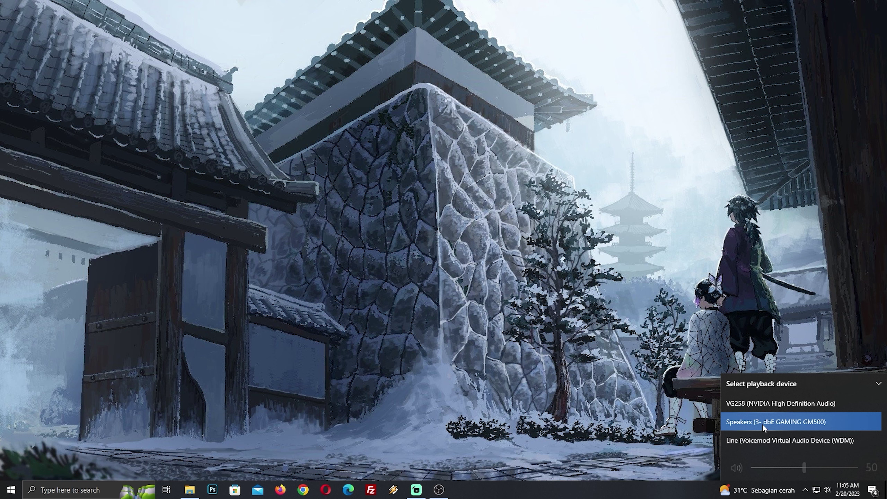
pyautogui.click(758, 322)
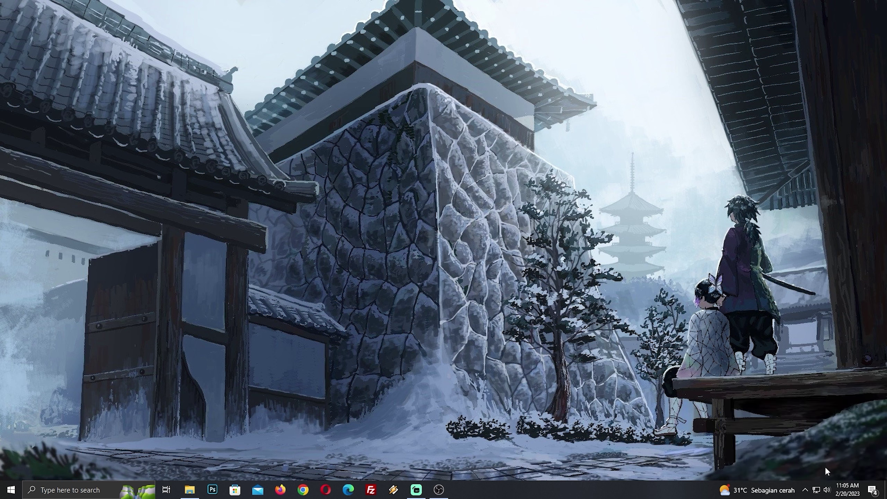
# In the Windows Volume Mixer, adjust the System Sounds level and set the Speakers device level to 50
pyautogui.rightClick(828, 493)
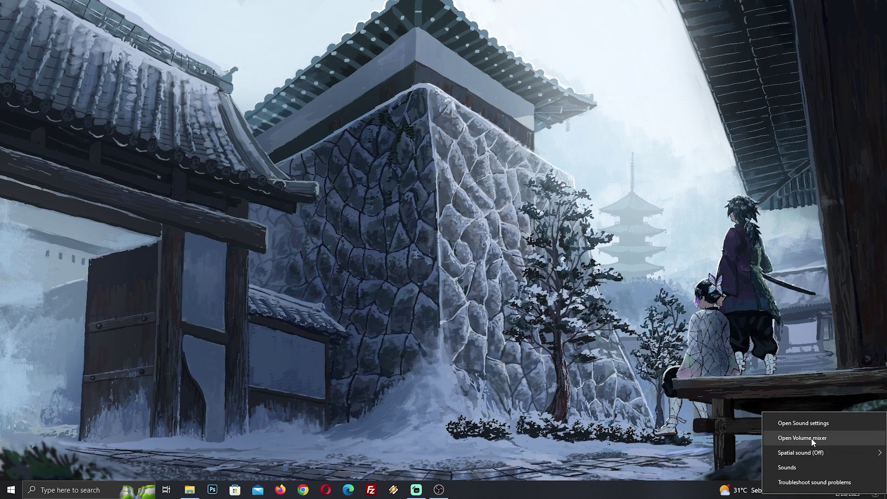
pyautogui.click(827, 439)
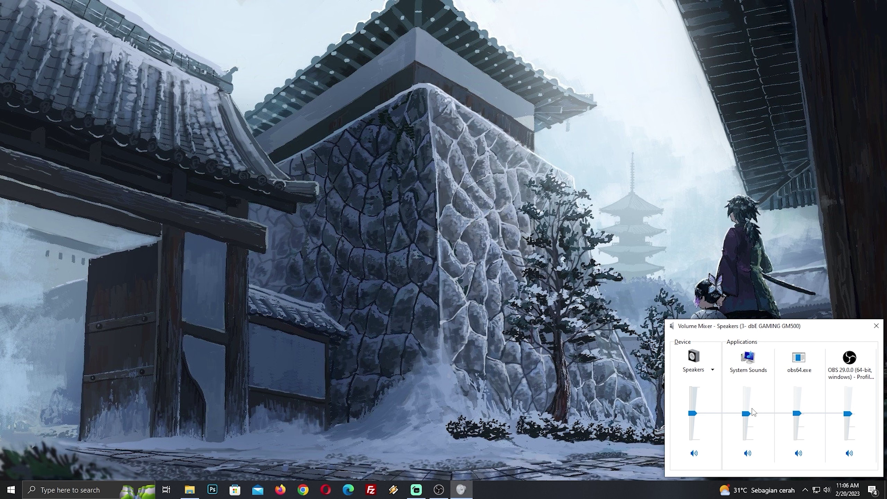
pyautogui.moveTo(754, 413)
pyautogui.mouseDown()
pyautogui.moveTo(753, 386)
pyautogui.moveTo(747, 441)
pyautogui.moveTo(750, 387)
pyautogui.moveTo(747, 427)
pyautogui.moveTo(747, 417)
pyautogui.mouseUp()
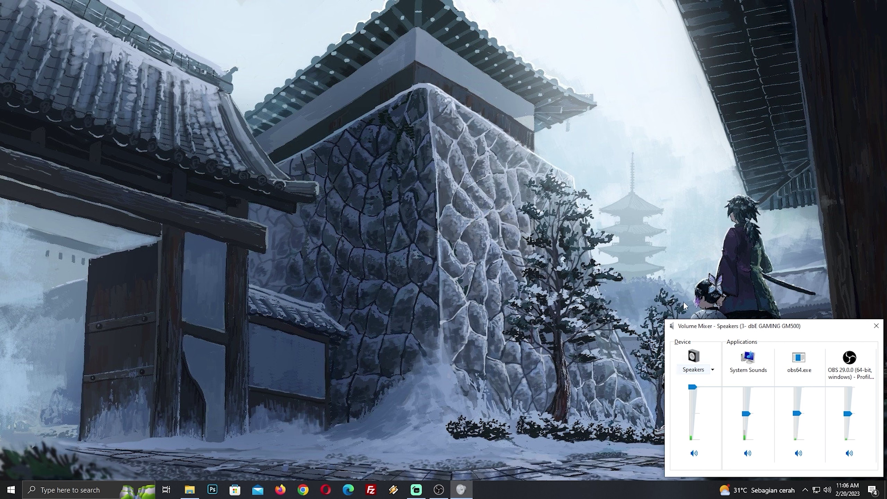
pyautogui.moveTo(692, 386); pyautogui.dragTo(694, 412)
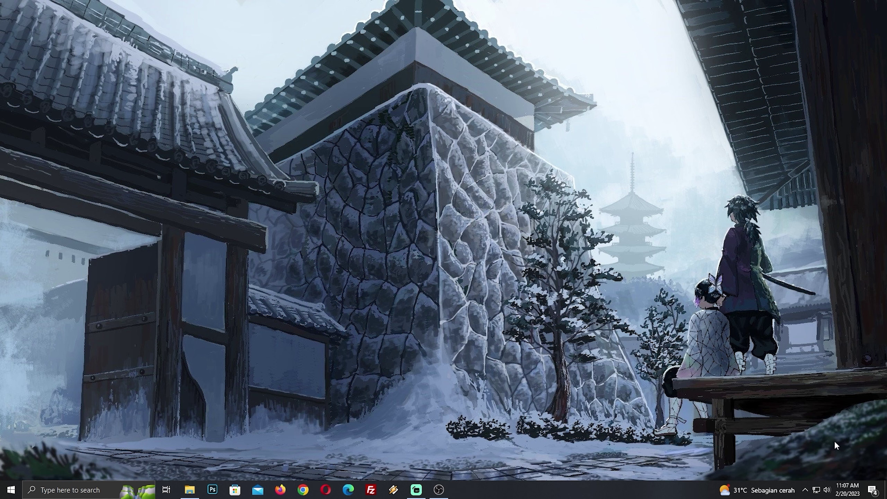
# Check the spatial sound options for the speakers and leave the selection as it is
pyautogui.rightClick(827, 491)
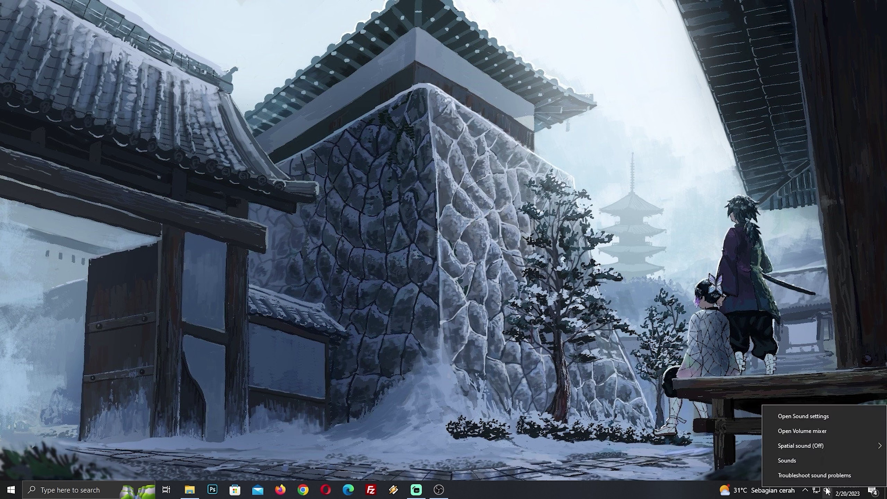
pyautogui.moveTo(783, 449)
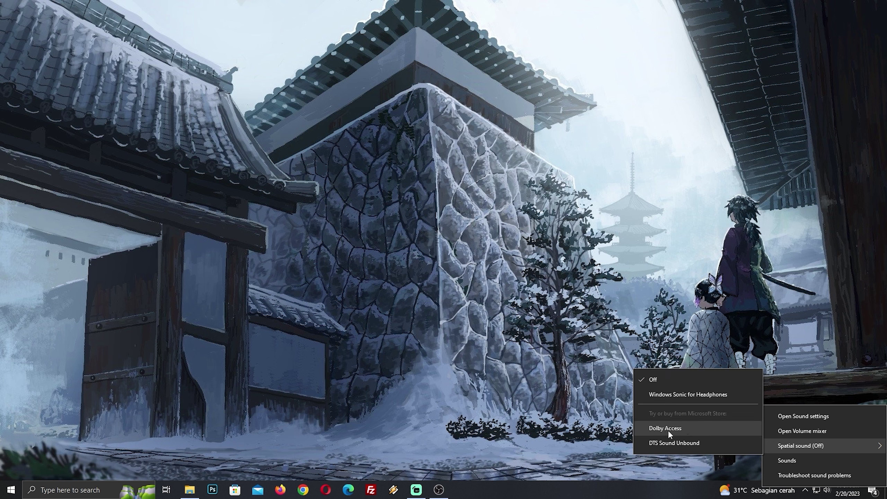
pyautogui.click(869, 291)
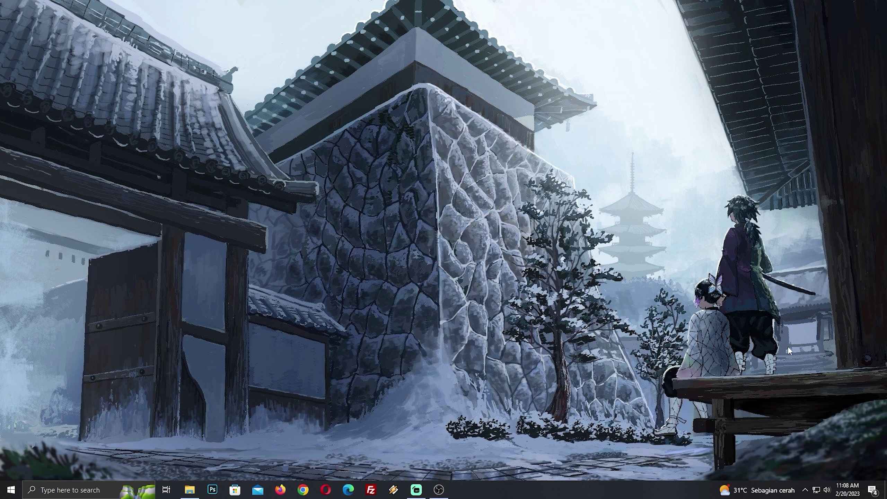
# Inspect the speaker and microphone levels in the properties of the default dbE GAMING GM500 playback device
pyautogui.rightClick(826, 487)
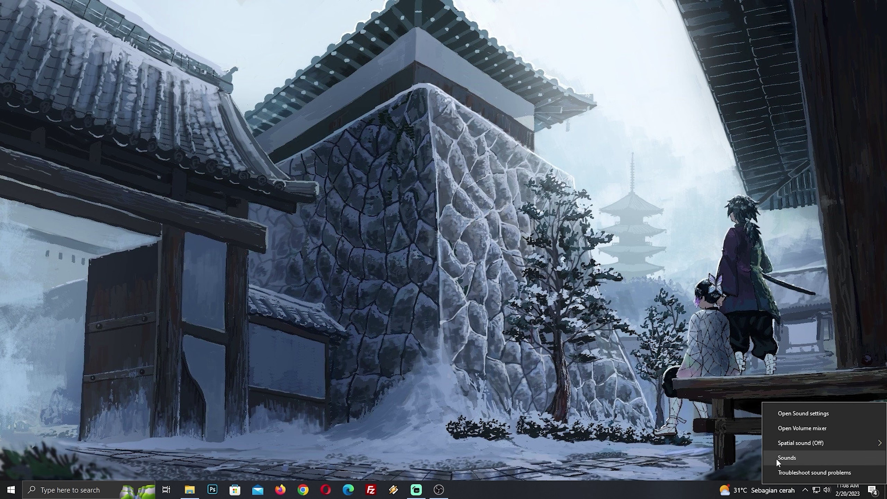
pyautogui.click(798, 458)
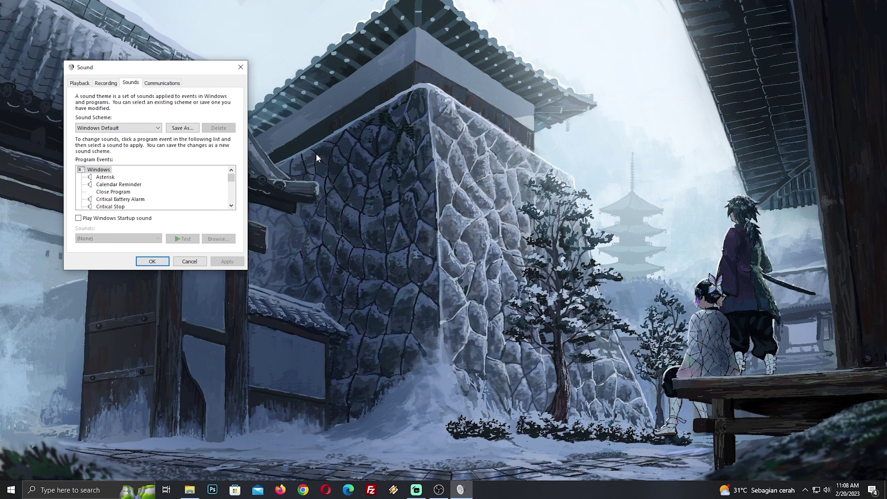
pyautogui.click(80, 83)
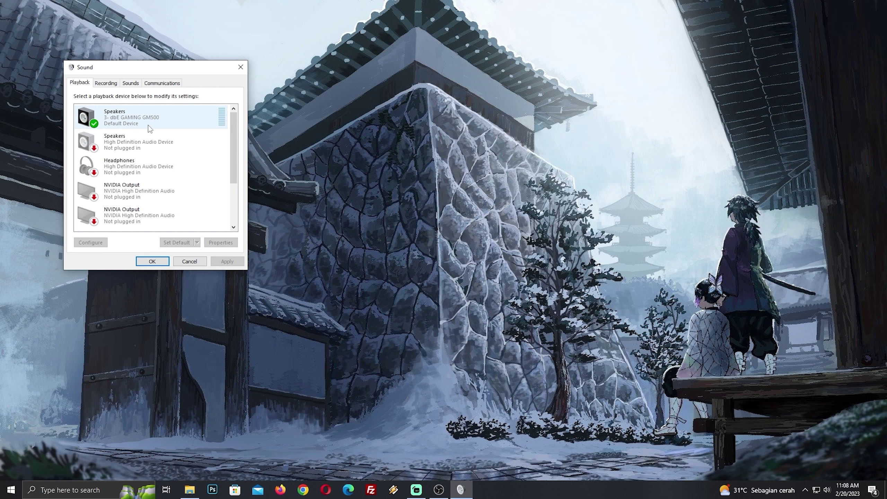
pyautogui.doubleClick(142, 118)
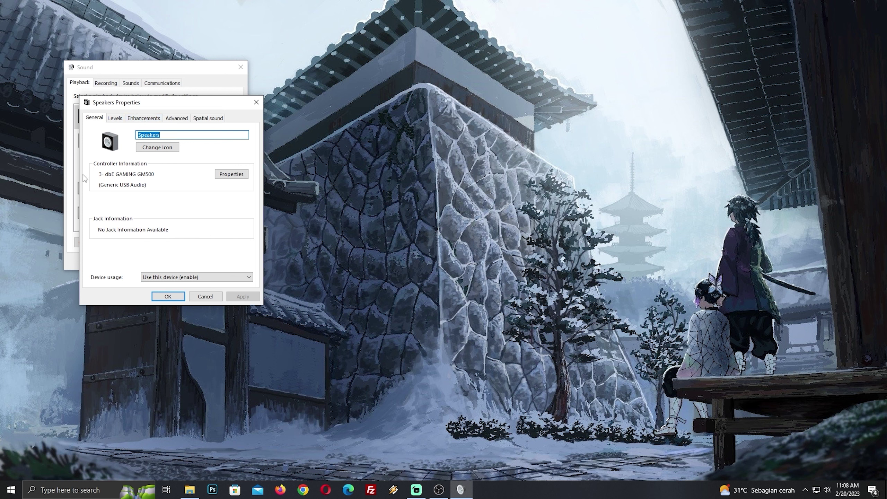
pyautogui.click(117, 119)
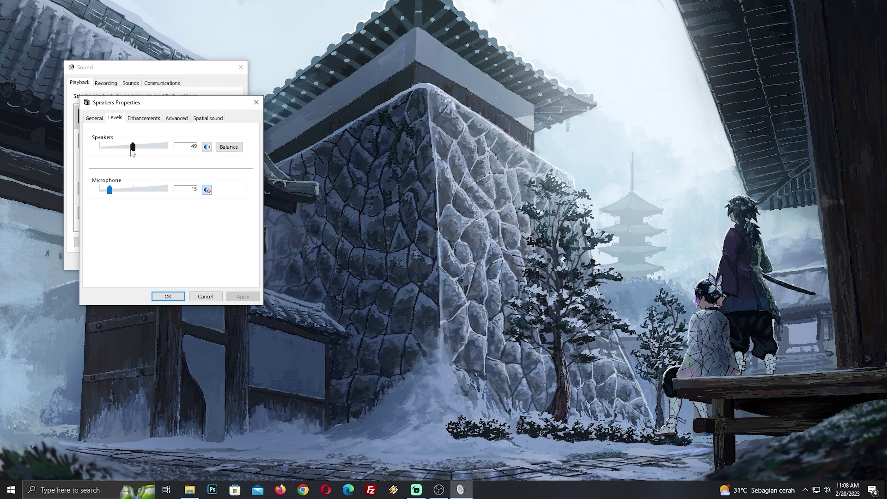
pyautogui.moveTo(133, 152)
pyautogui.mouseDown()
pyautogui.moveTo(169, 152)
pyautogui.moveTo(101, 151)
pyautogui.moveTo(133, 151)
pyautogui.mouseUp()
# Review the speakers' enhancements and default format with exclusive mode options, and close both sound dialogs
pyautogui.click(144, 119)
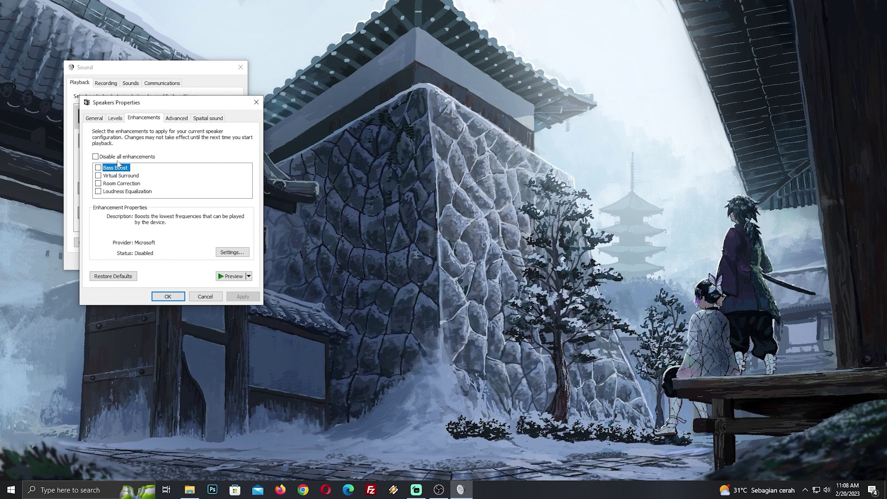
pyautogui.click(176, 119)
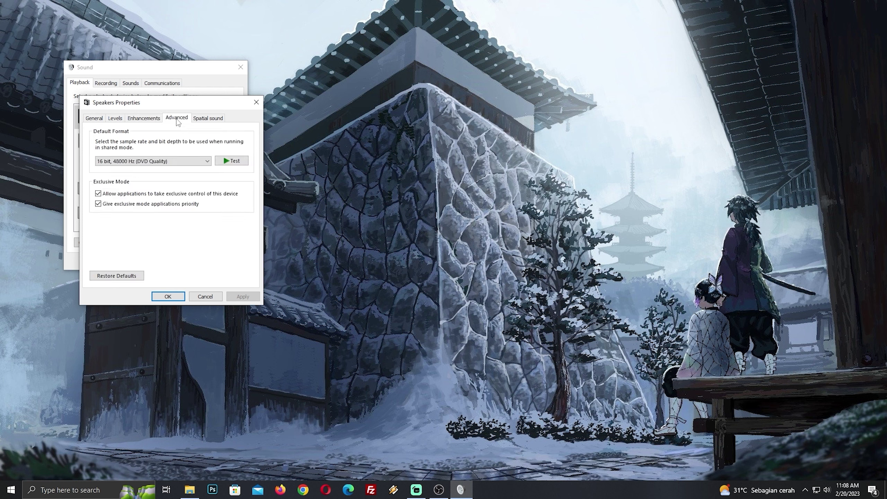
pyautogui.click(256, 102)
pyautogui.click(241, 67)
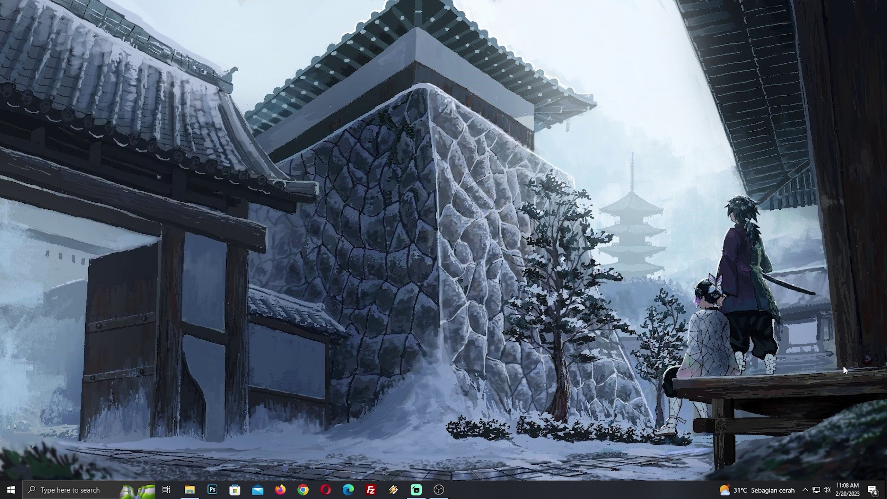
# In the Windows Sound settings, review the available output devices and the speakers' device properties
pyautogui.rightClick(827, 491)
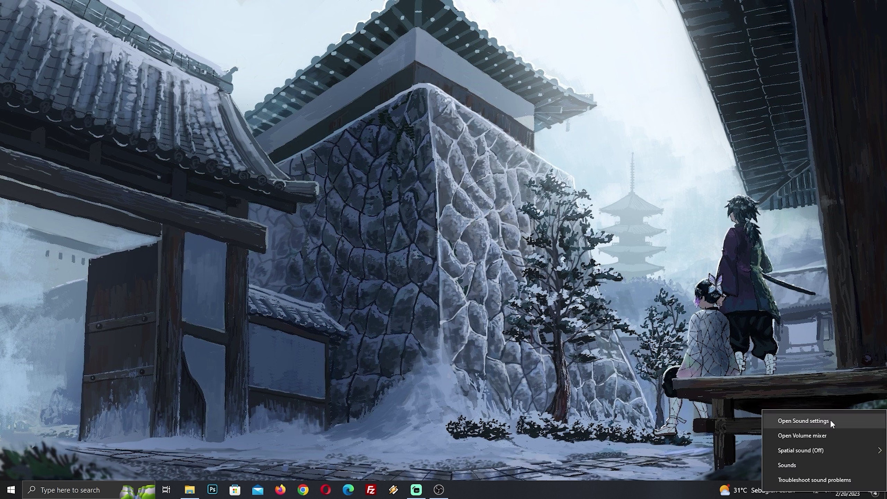
pyautogui.click(815, 422)
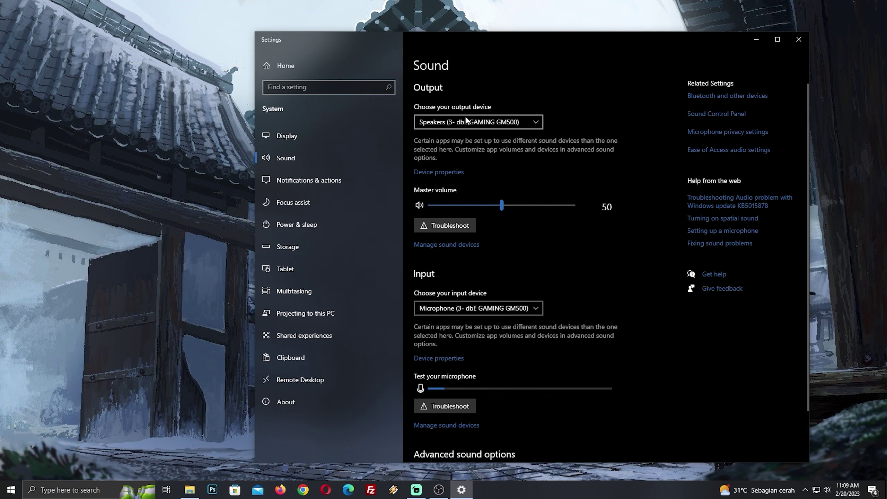
pyautogui.click(491, 124)
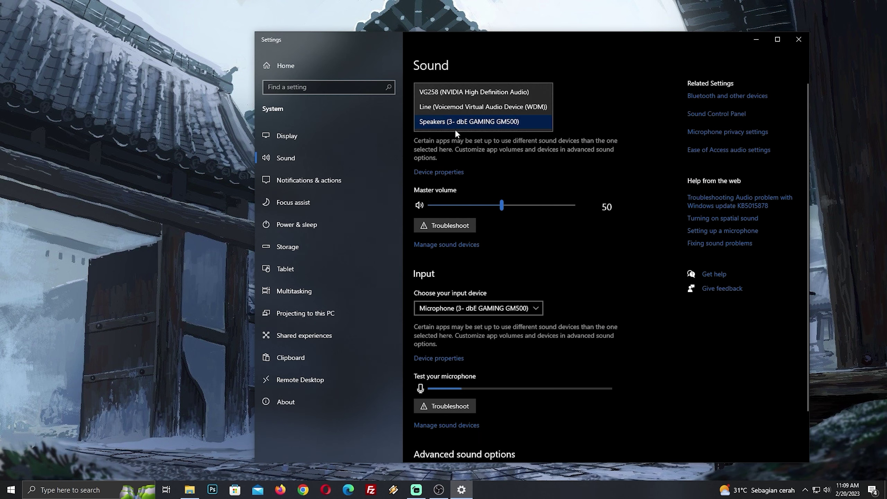
pyautogui.click(588, 120)
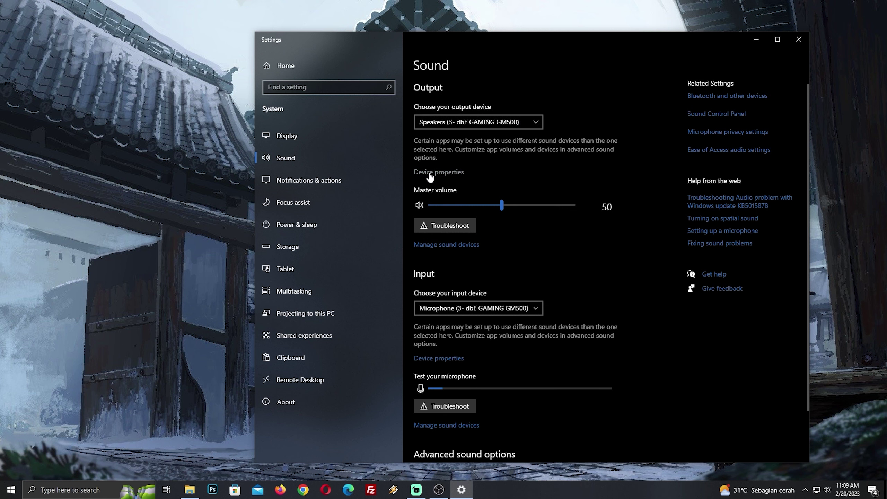
pyautogui.click(453, 172)
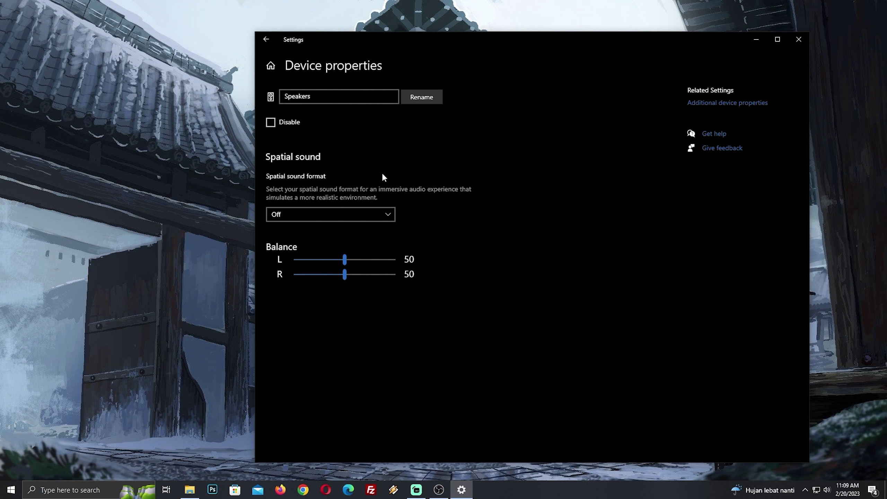
pyautogui.click(272, 45)
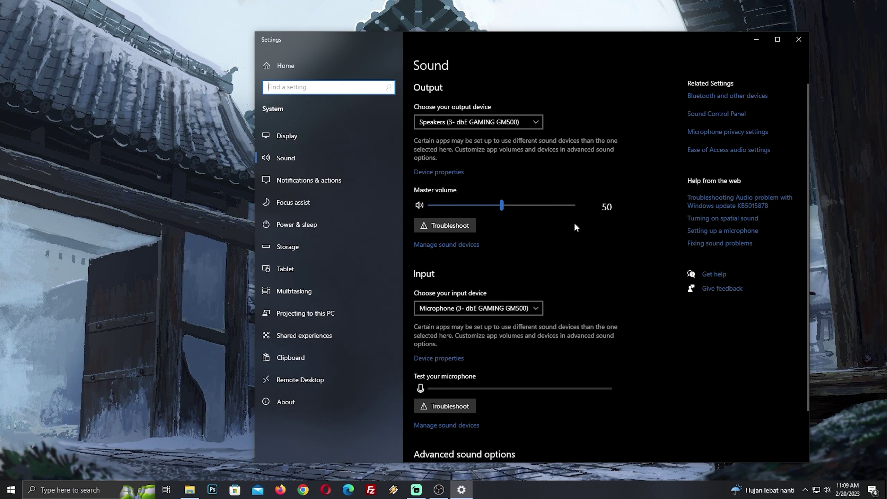
# Examine the list of managed sound devices and show the test and disable options for the dbE GAMING GM500 speakers
pyautogui.click(456, 244)
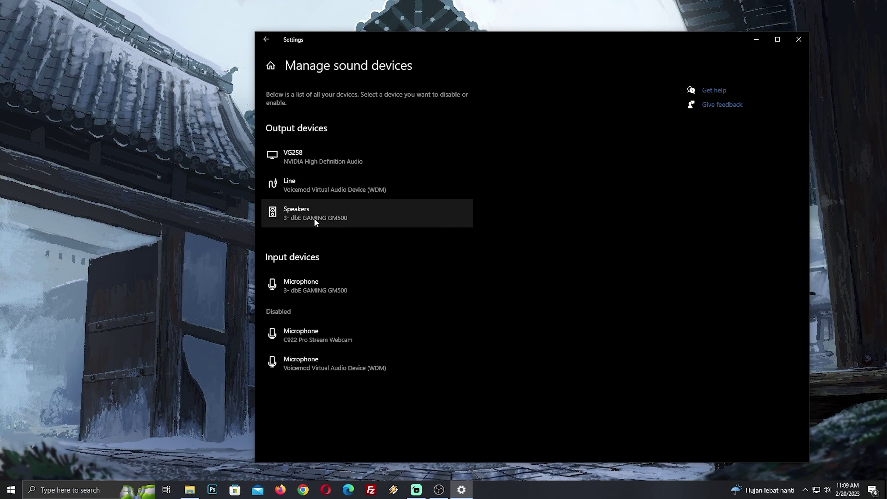
pyautogui.click(339, 215)
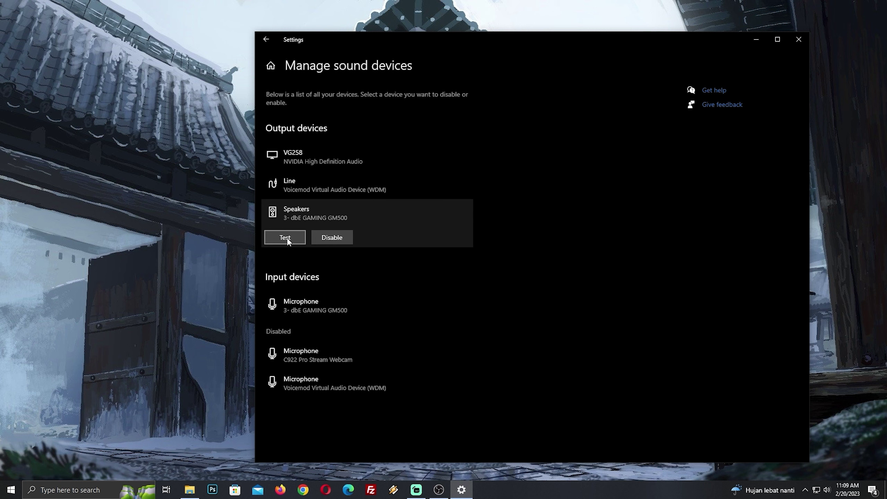
pyautogui.click(266, 39)
# Review the microphone's device properties and the app volume and device preferences, and close the Settings window
pyautogui.scroll(-2, 610, 301)
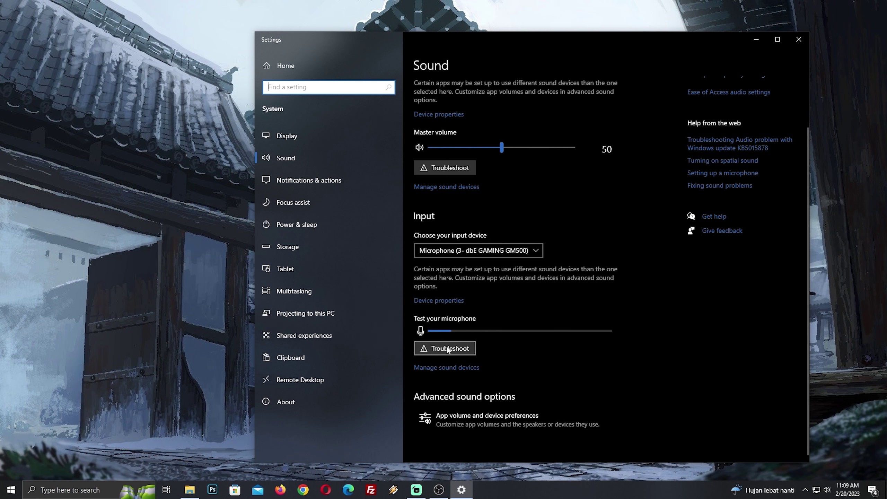
pyautogui.click(454, 301)
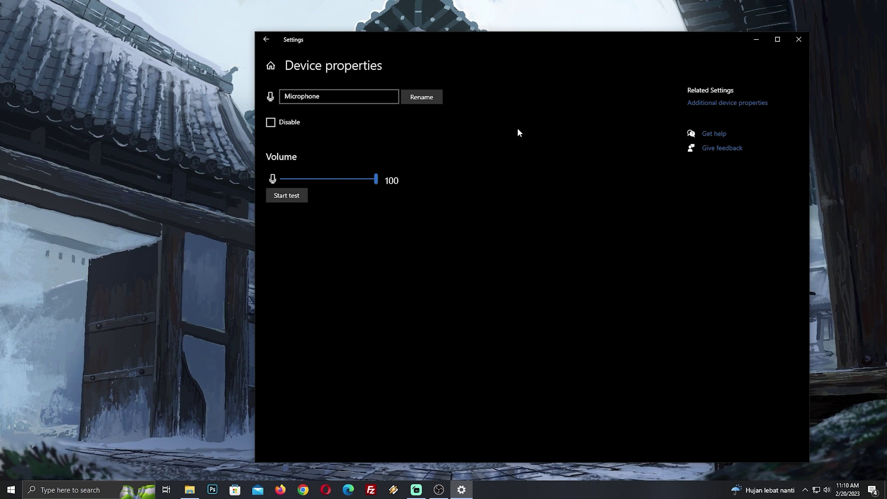
pyautogui.click(266, 40)
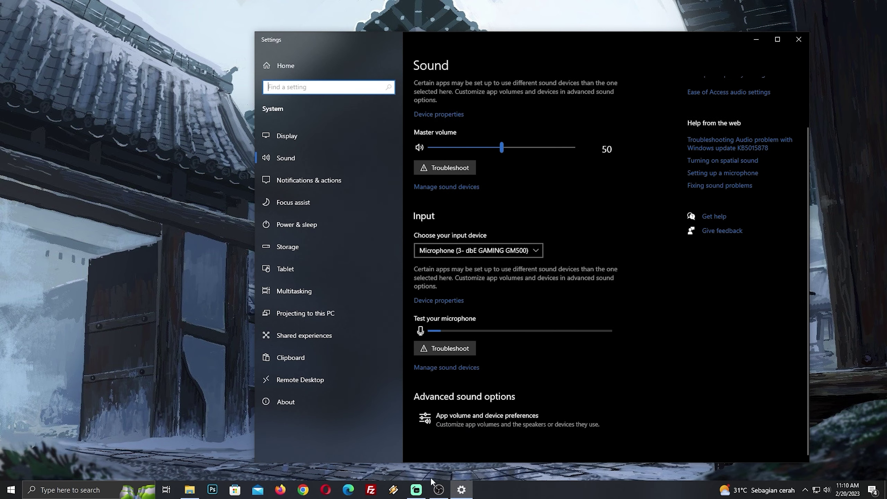
pyautogui.click(507, 421)
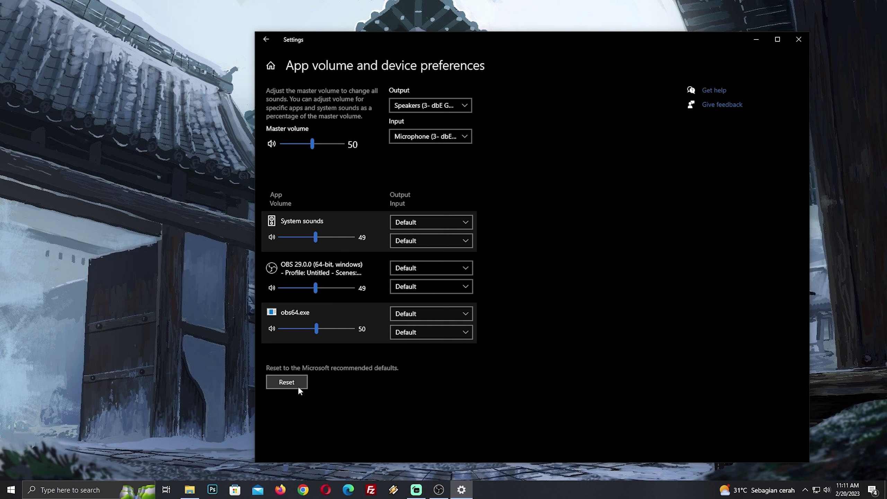
pyautogui.click(798, 40)
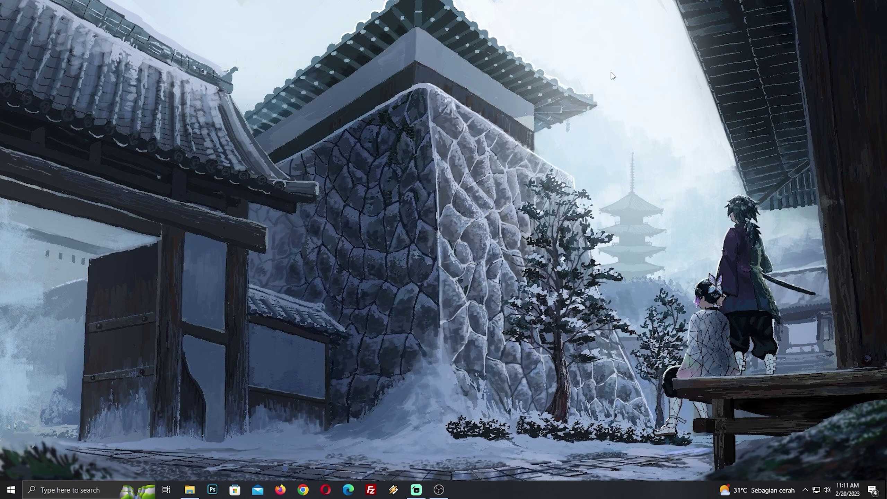